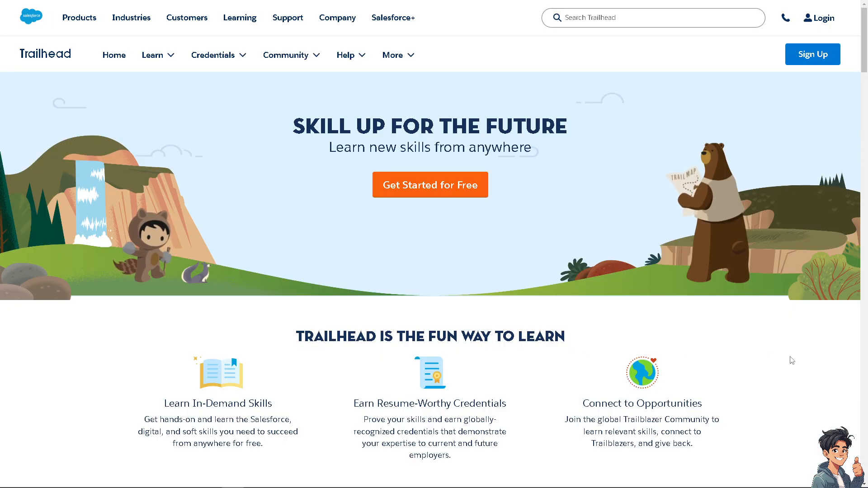
pyautogui.click(822, 20)
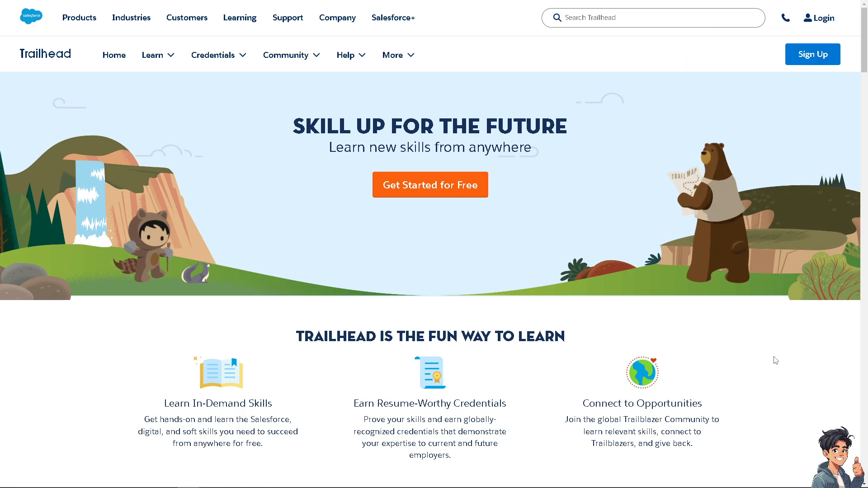
pyautogui.click(809, 59)
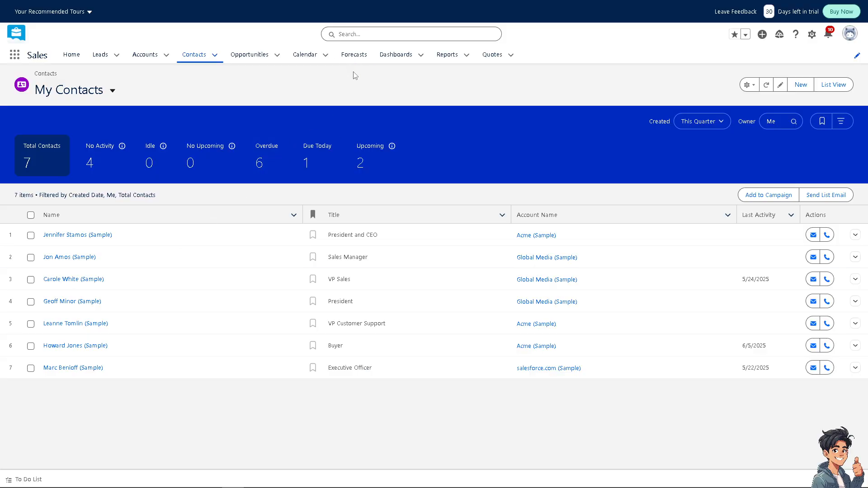
# Go to Reports and start a row-level formula column in the new Accounts report
pyautogui.click(454, 59)
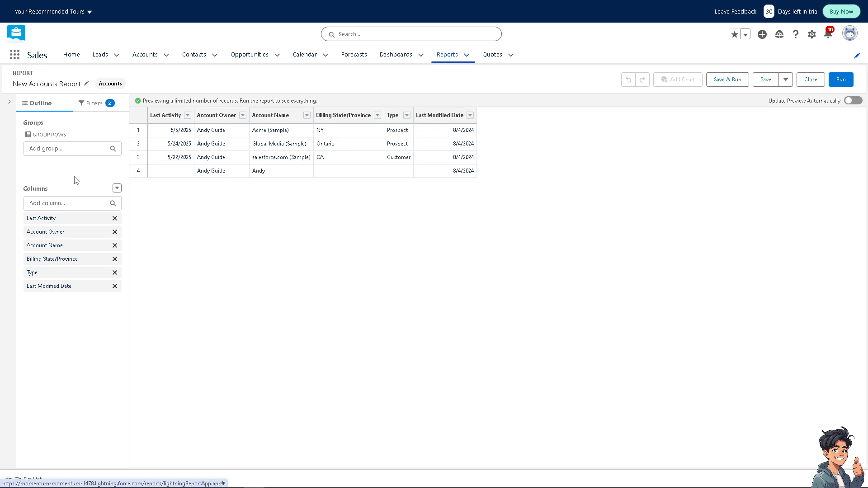
pyautogui.click(117, 188)
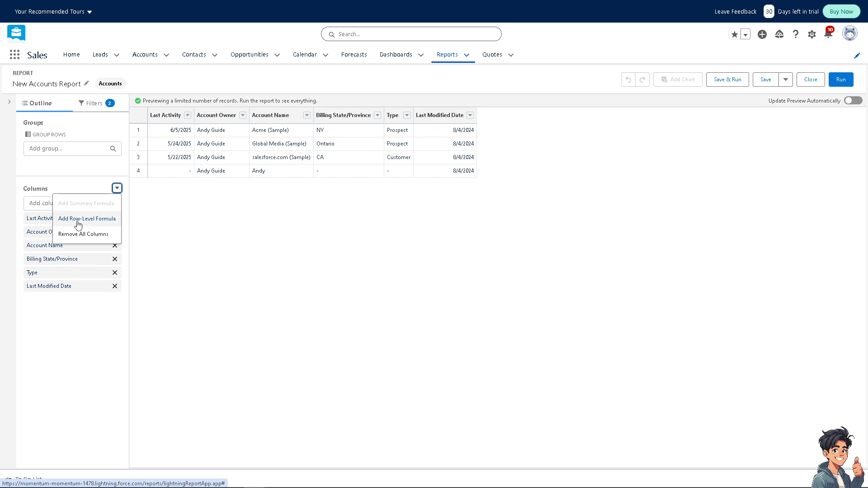
pyautogui.click(101, 218)
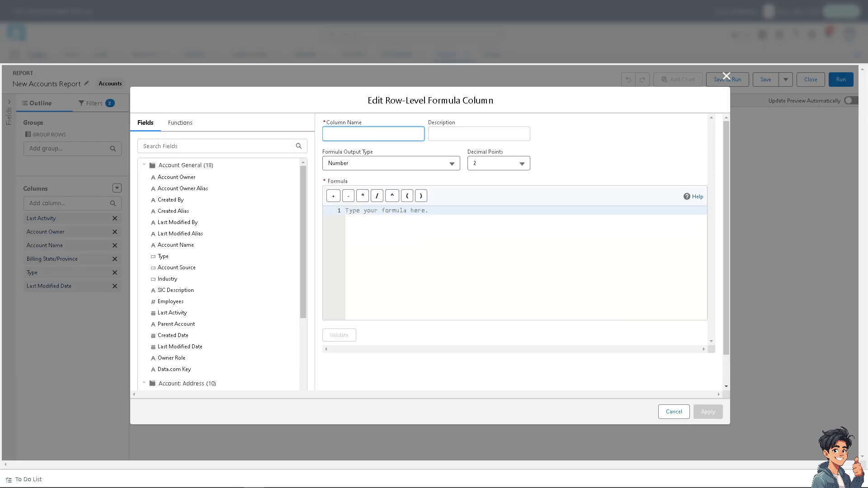
# Name the formula column "How to Use Row Level Formulas", describe it as "Salesforce Reports" and set its decimal points to 0
pyautogui.write('How to Use Row Level Formulas')
pyautogui.click(407, 211)
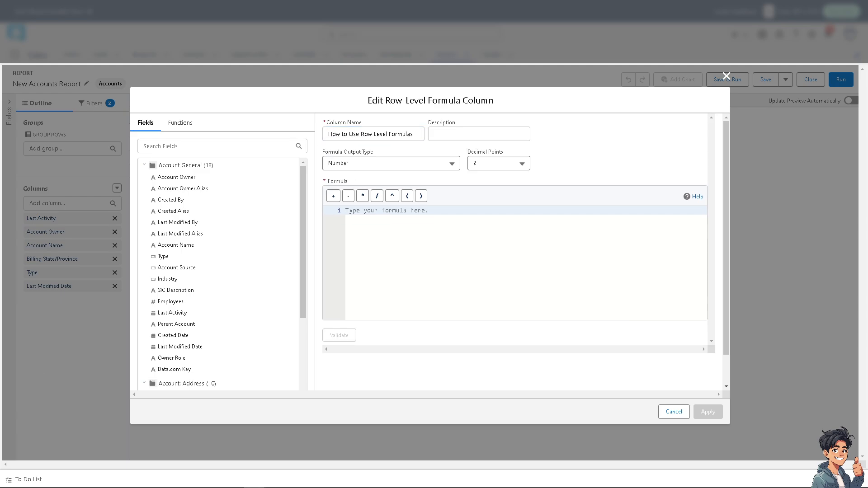
pyautogui.click(467, 132)
pyautogui.write('Salesforce Reports')
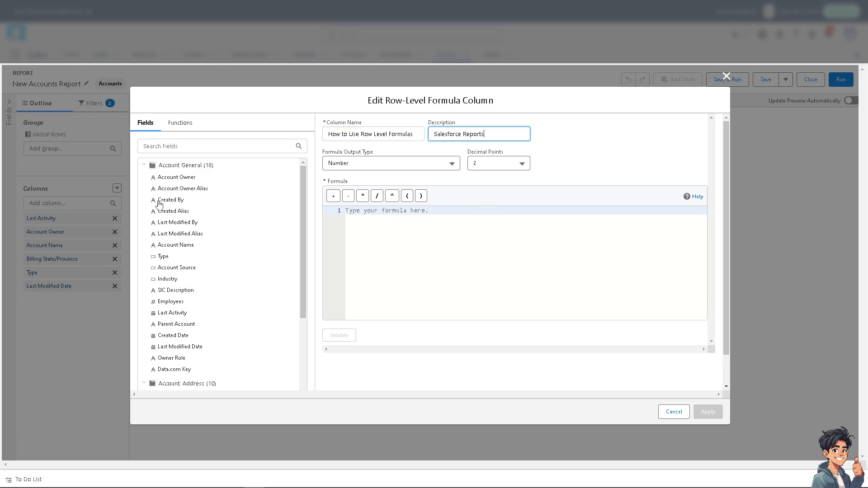
pyautogui.hotkey('alt', 'Tab')
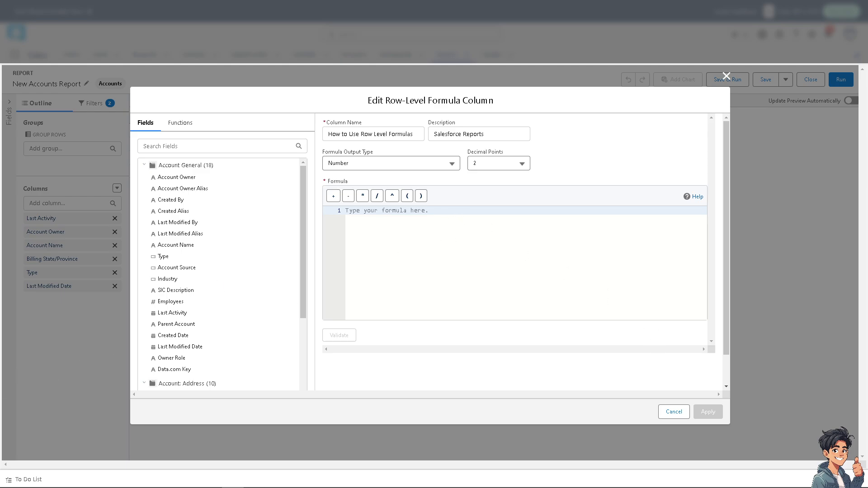
pyautogui.click(522, 165)
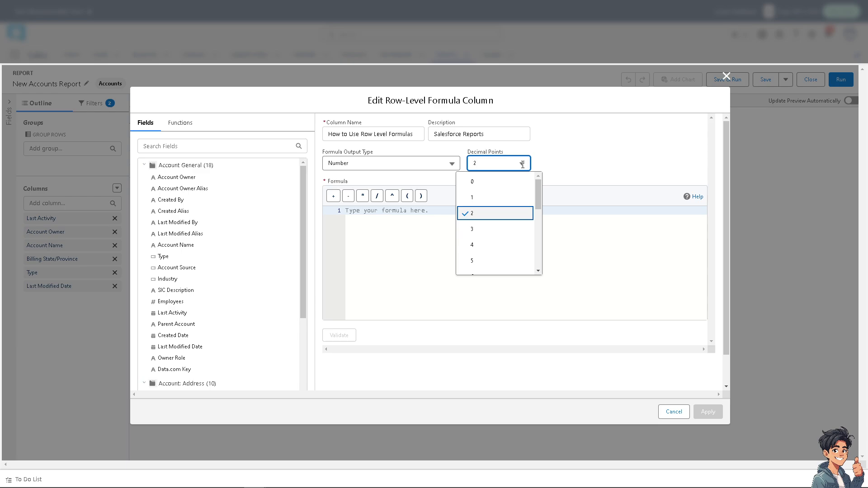
pyautogui.click(480, 185)
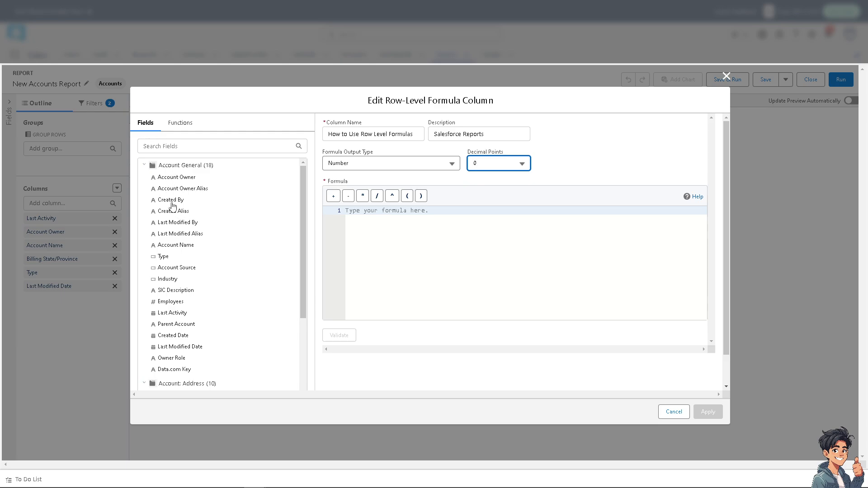
# Examine the Account Owner field and the available formula functions, including the syntax of DATE
pyautogui.click(178, 181)
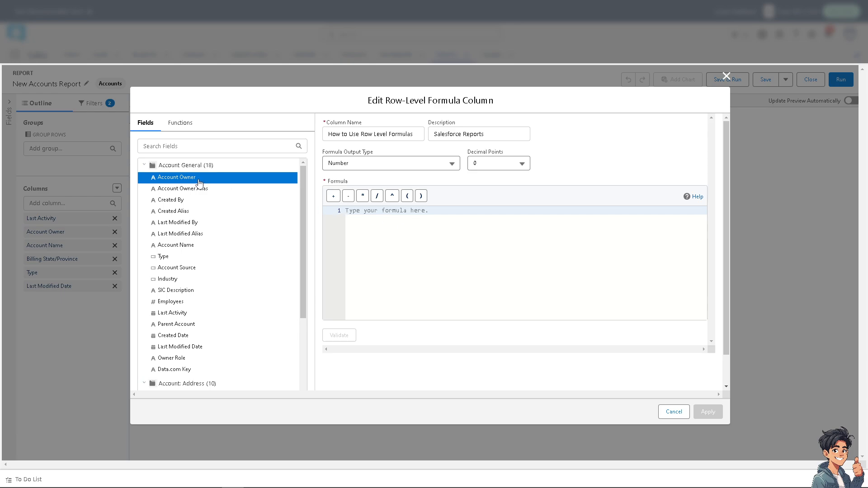
pyautogui.click(179, 128)
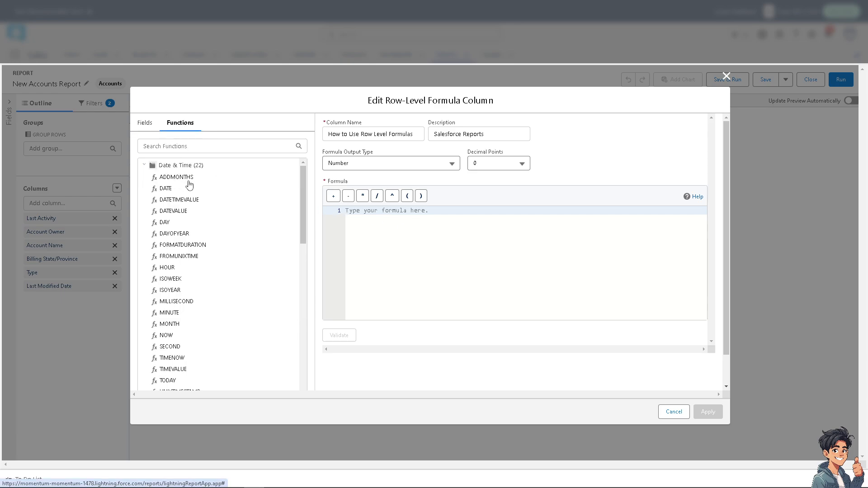
pyautogui.click(172, 190)
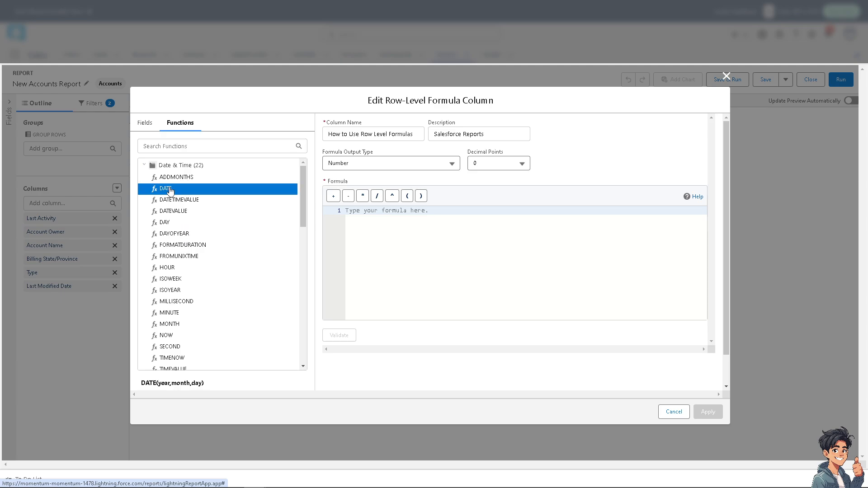
pyautogui.scroll(-10, 260, 361)
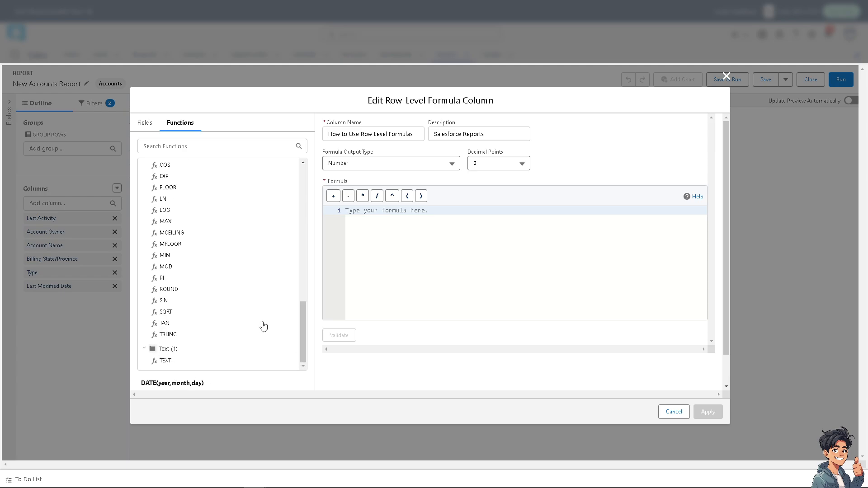
pyautogui.scroll(8, 266, 325)
pyautogui.scroll(5, 204, 190)
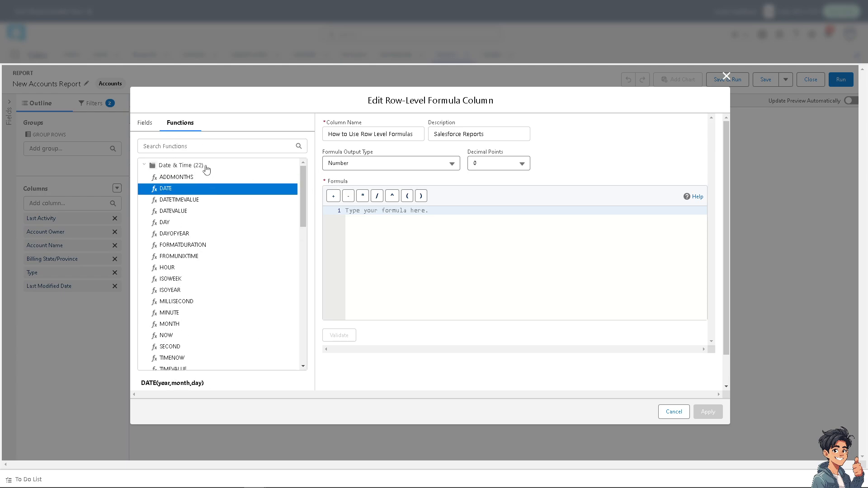
# Search the available fields for "Type" and insert the account Type field into the formula
pyautogui.click(145, 122)
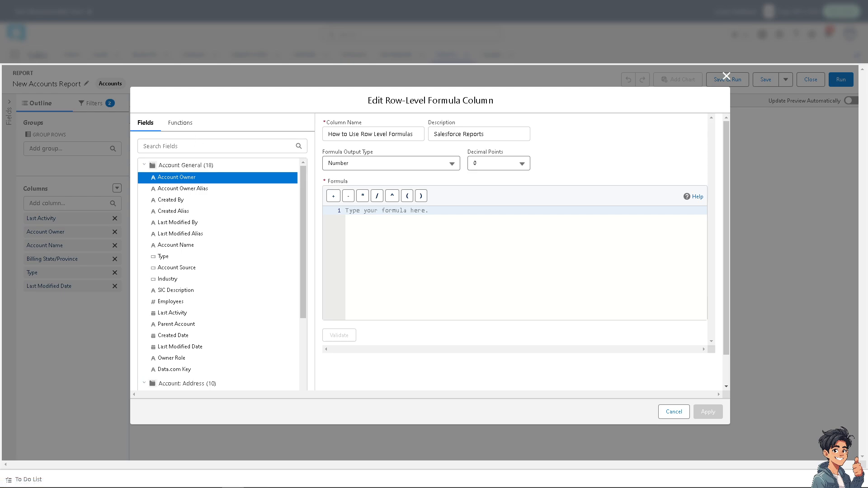
pyautogui.click(184, 147)
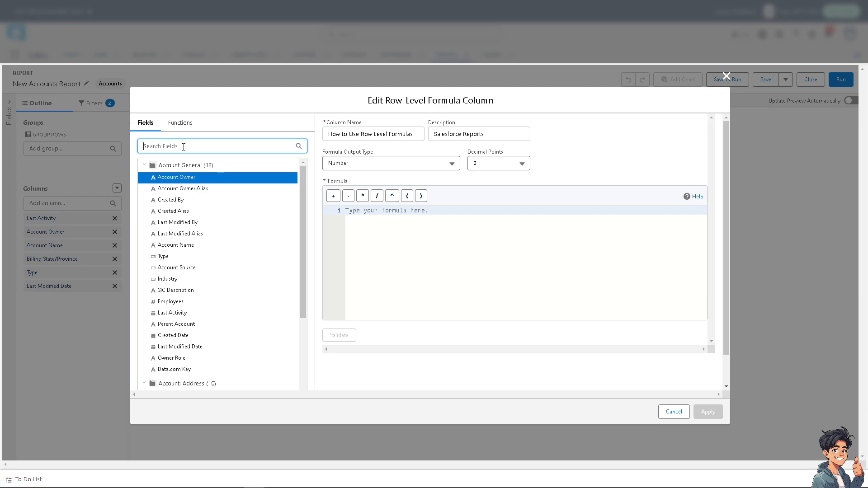
pyautogui.write('Type')
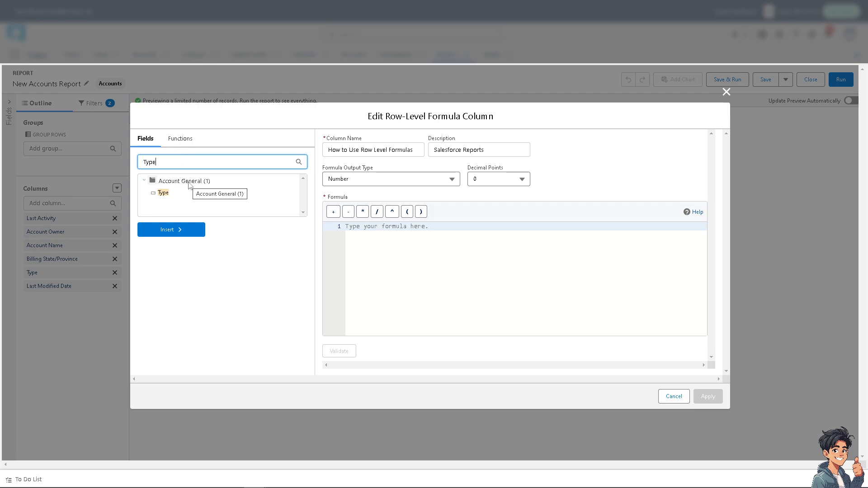
pyautogui.click(164, 195)
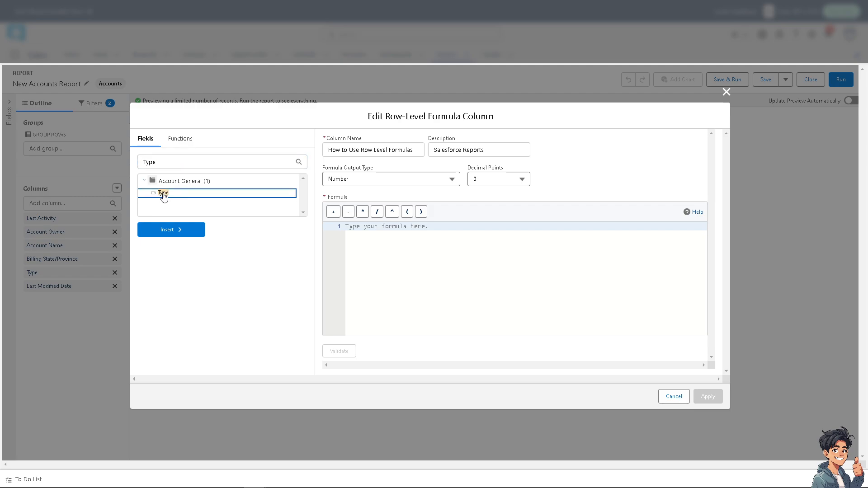
pyautogui.click(160, 235)
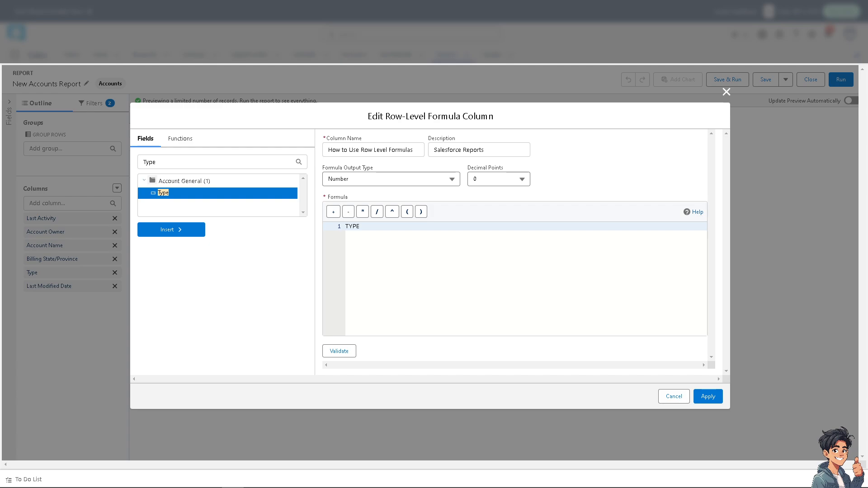
# Search the functions for "IF", insert the IF function after TYPE in the formula, and try to apply the column
pyautogui.click(181, 140)
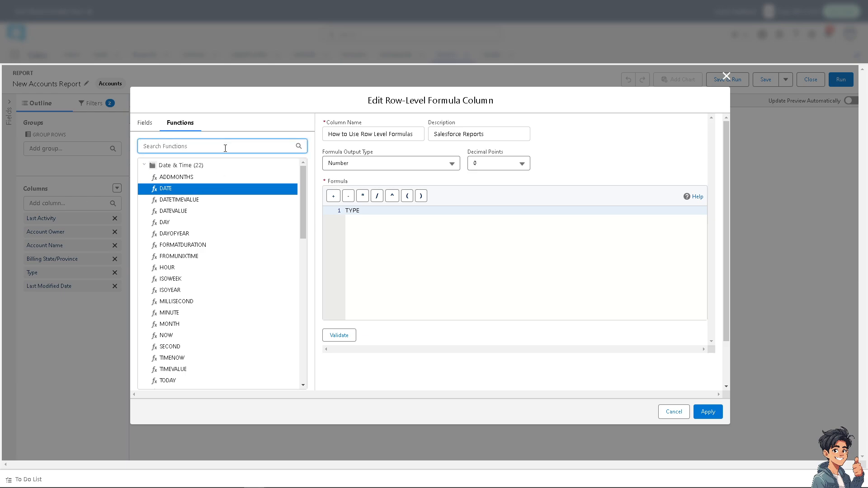
pyautogui.write('IF')
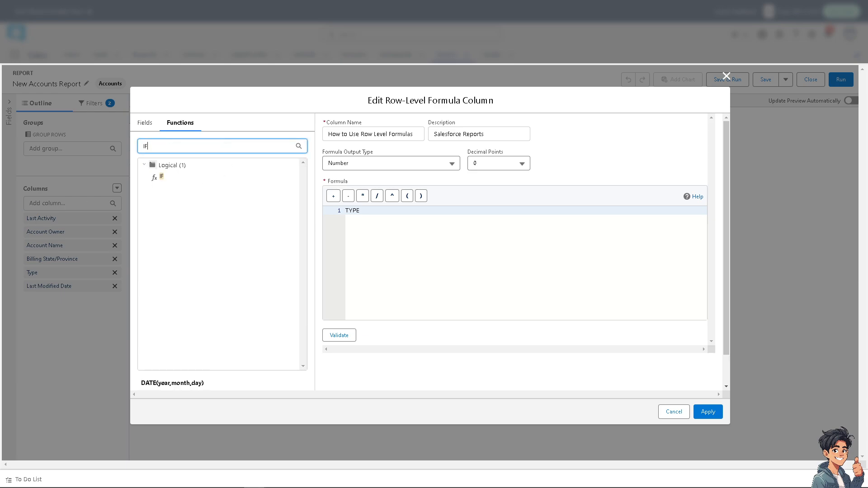
pyautogui.click(161, 177)
pyautogui.scroll(-1, 191, 221)
pyautogui.scroll(1, 192, 215)
pyautogui.scroll(-1, 199, 269)
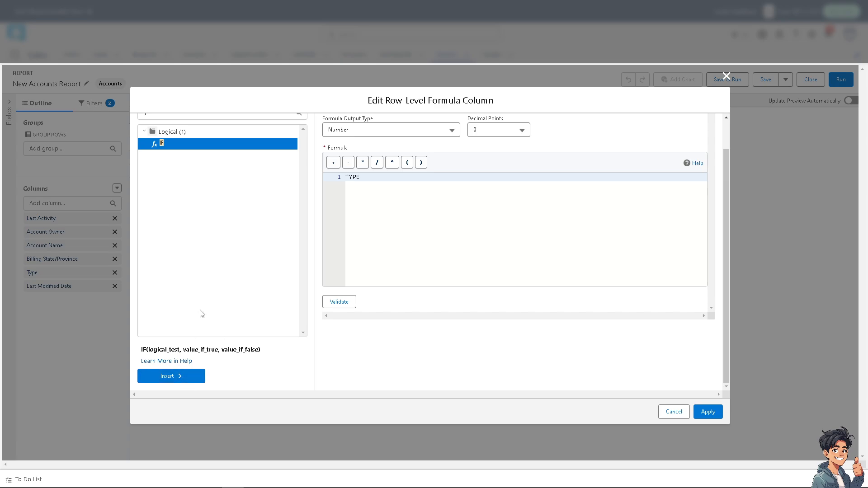
pyautogui.click(180, 378)
pyautogui.click(708, 412)
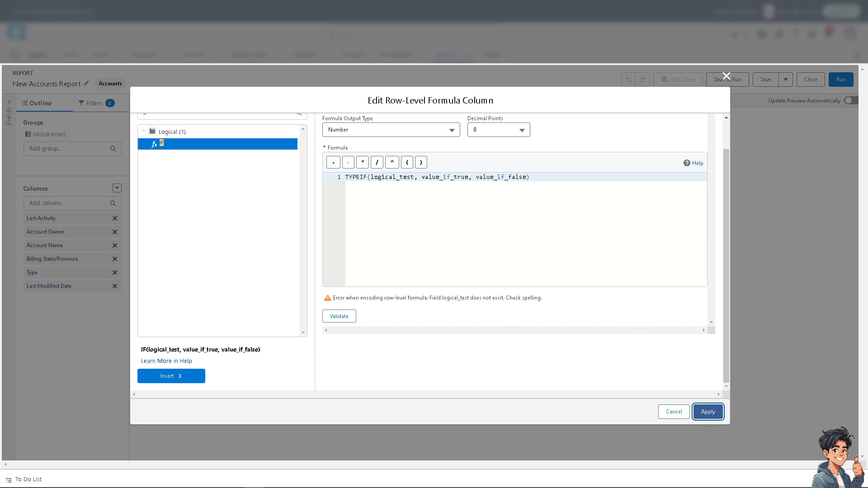